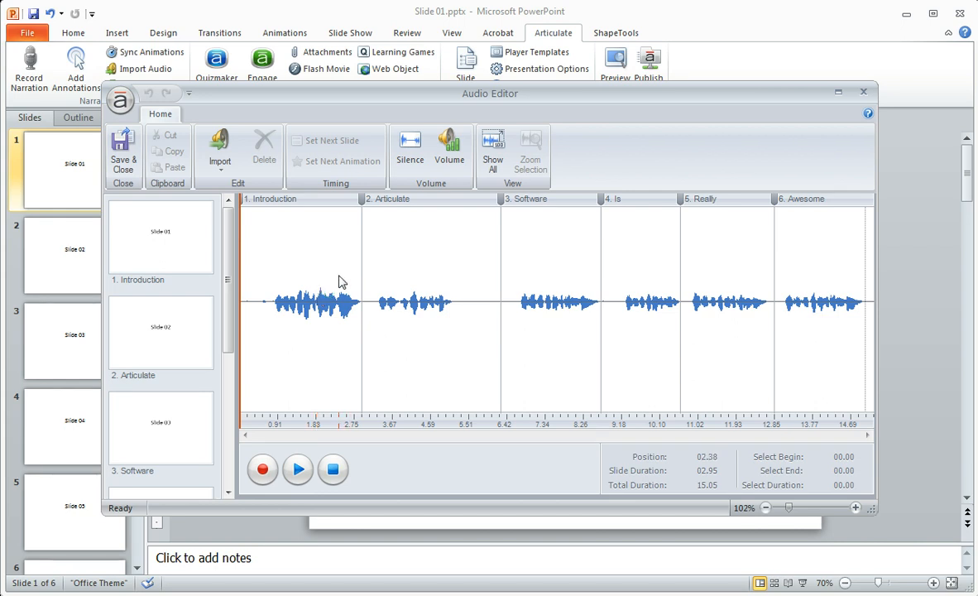
- Export a copy of each slide's audio as WAV files to the Audio folder on the desktop
{"action": "left_click", "coordinate": [120, 101]}
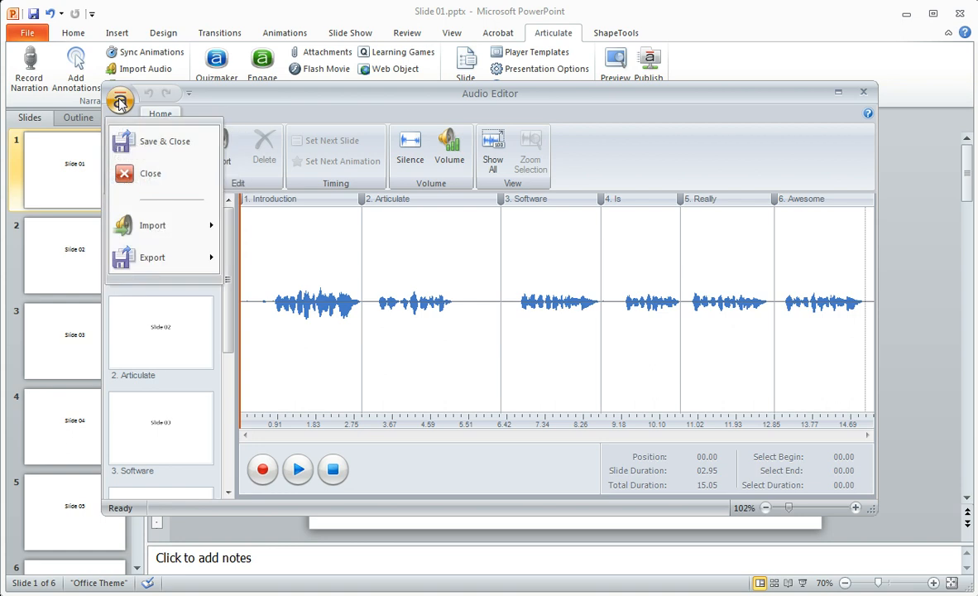
{"action": "mouse_move", "coordinate": [153, 257]}
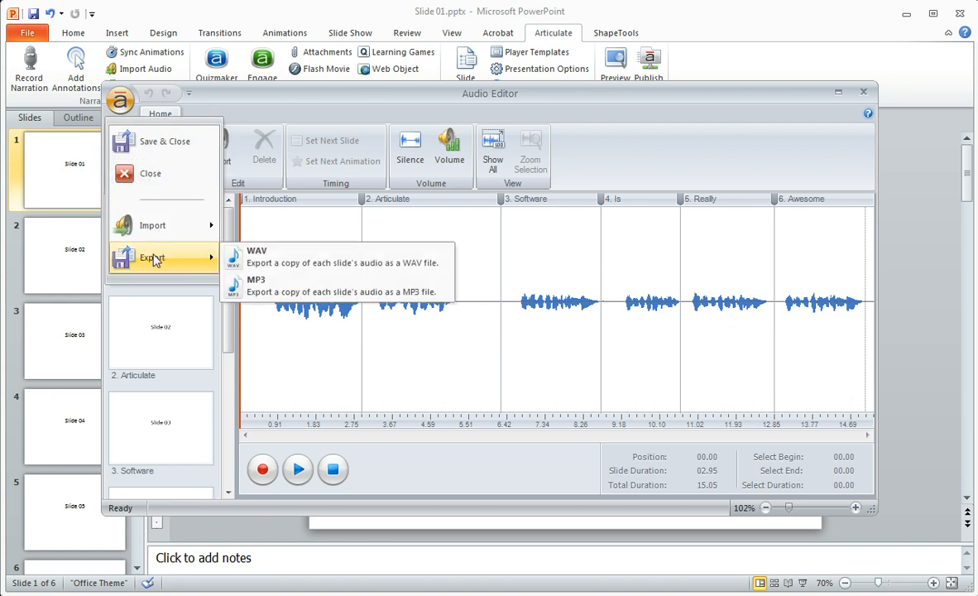
{"action": "left_click", "coordinate": [266, 263]}
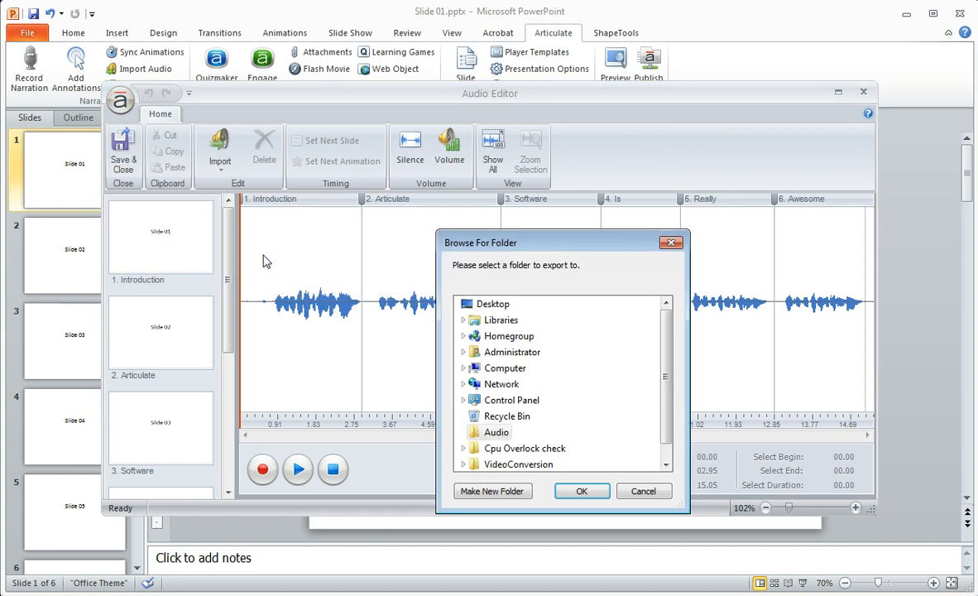
{"action": "left_click", "coordinate": [494, 433]}
{"action": "left_click", "coordinate": [582, 490]}
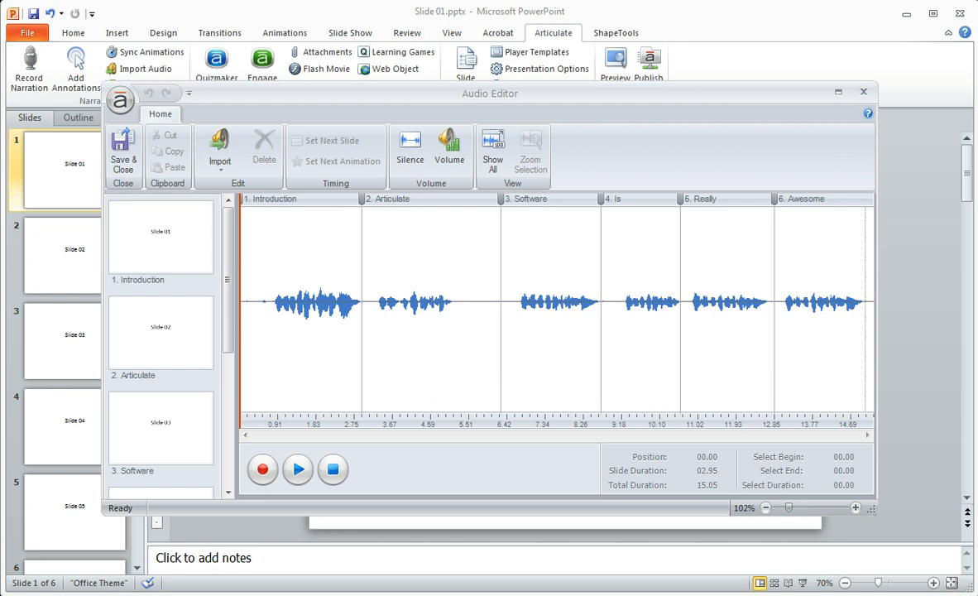
- Bring up the Audio folder in Windows Explorer, widen its window and place it beside the narration waveforms to inspect the exported WAV files
{"action": "left_click_drag", "start_coordinate": [600, 107], "coordinate": [325, 85]}
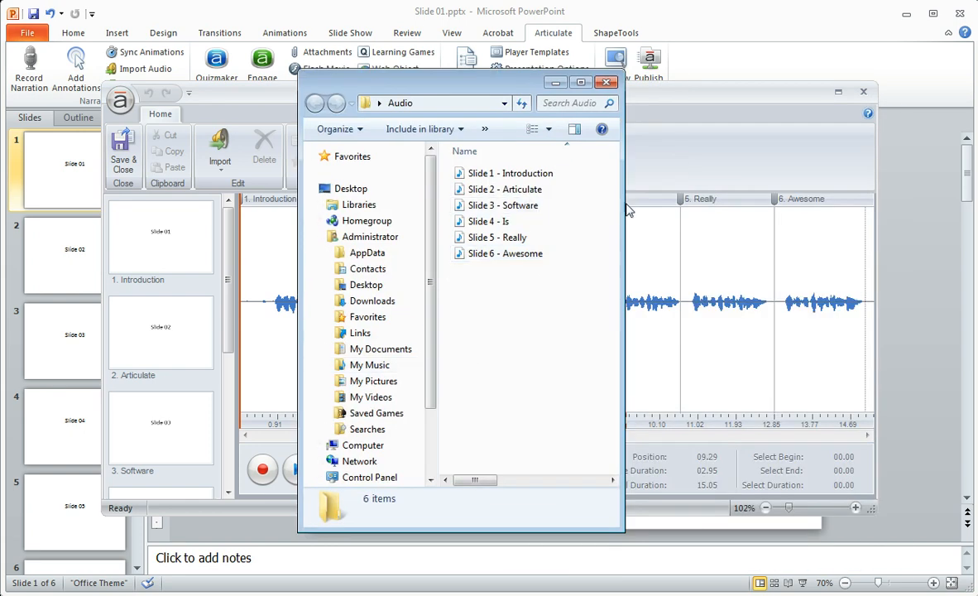
{"action": "left_click_drag", "start_coordinate": [626, 209], "coordinate": [724, 209]}
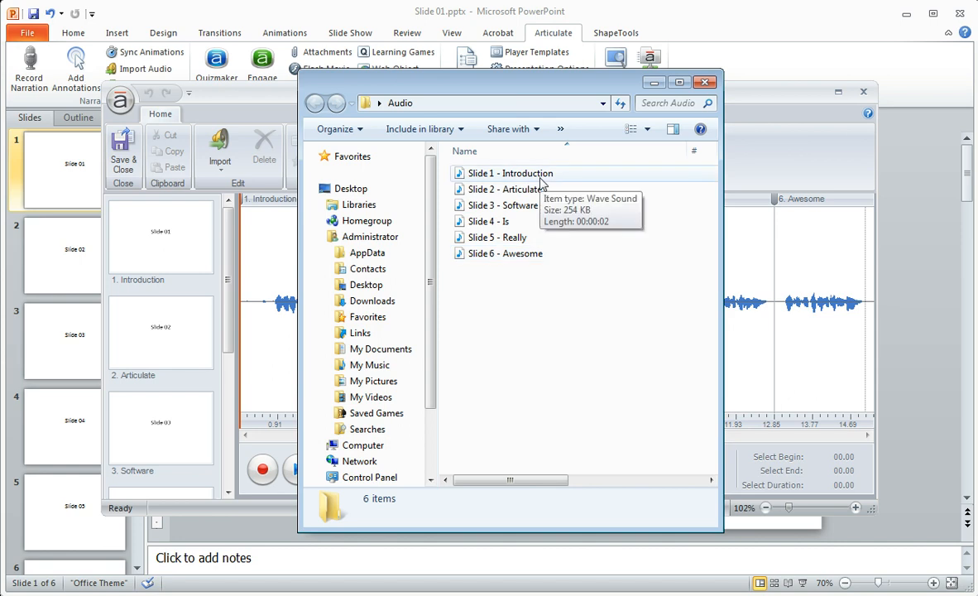
{"action": "left_click_drag", "start_coordinate": [540, 91], "coordinate": [534, 109]}
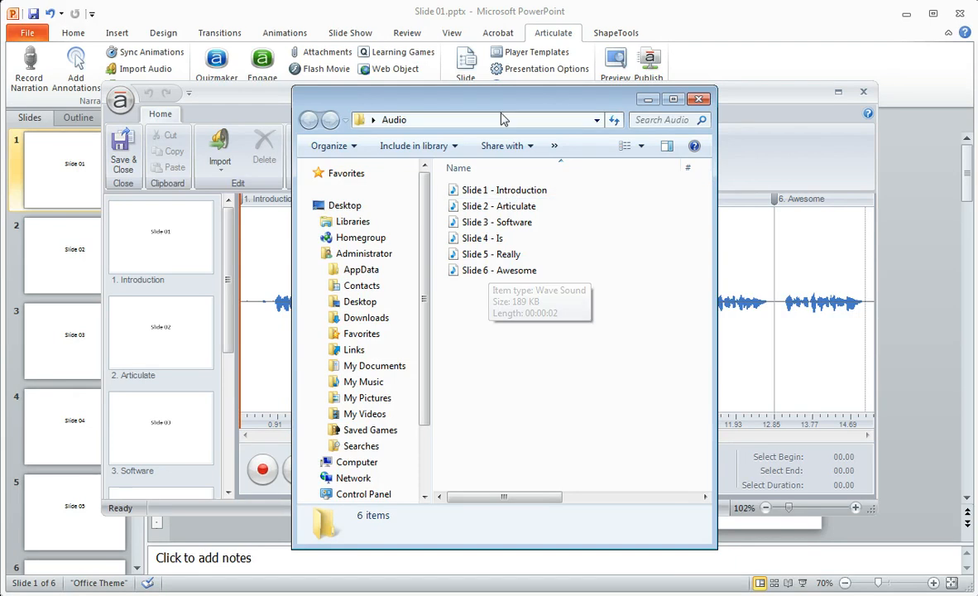
{"action": "left_click_drag", "start_coordinate": [498, 104], "coordinate": [720, 84]}
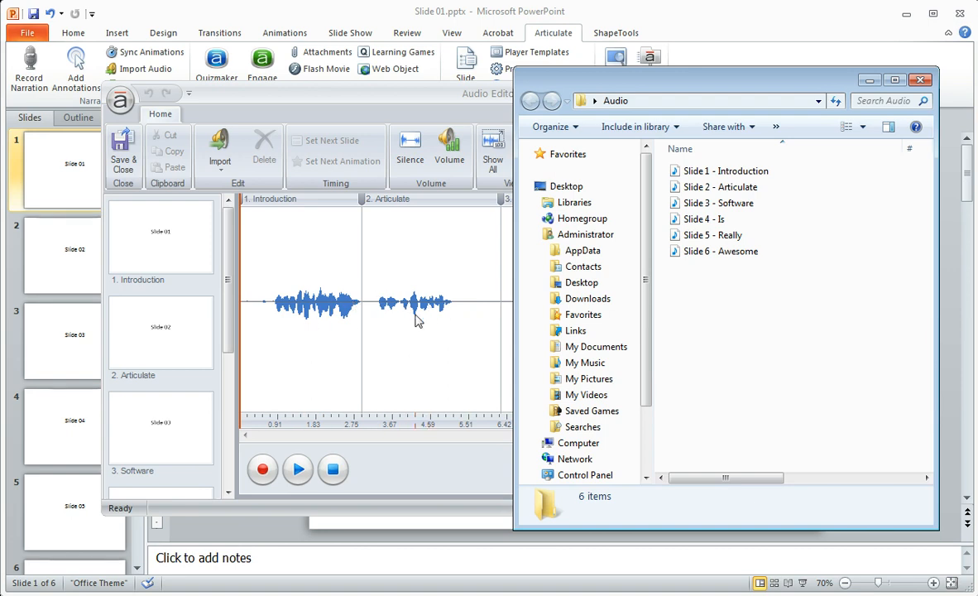
- Switch to The Levelator and process all six exported WAV files, Slide 1 - Introduction through Slide 6 - Awesome
{"action": "key", "text": "alt+Tab"}
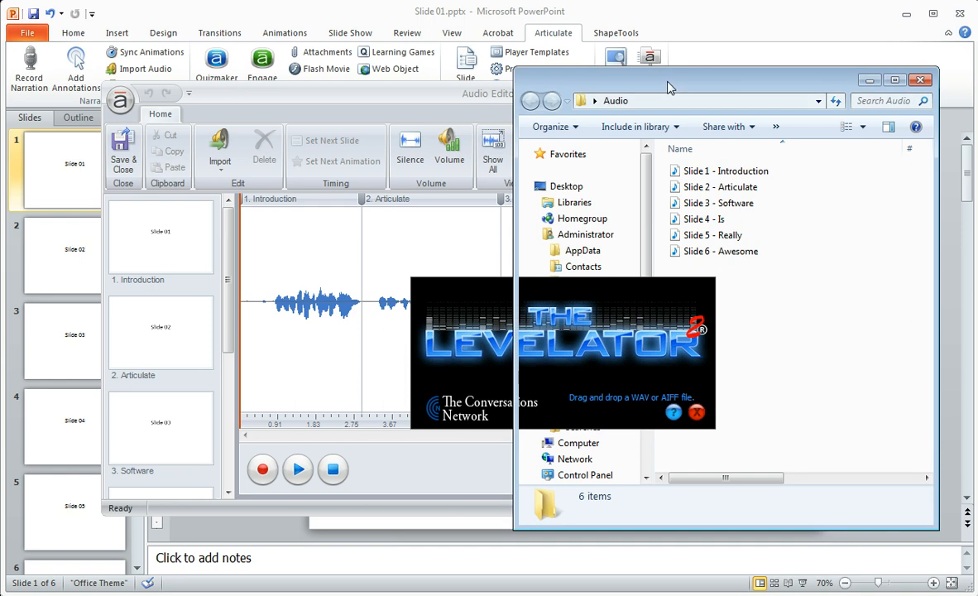
{"action": "left_click_drag", "start_coordinate": [668, 87], "coordinate": [860, 99]}
{"action": "left_click", "coordinate": [902, 181]}
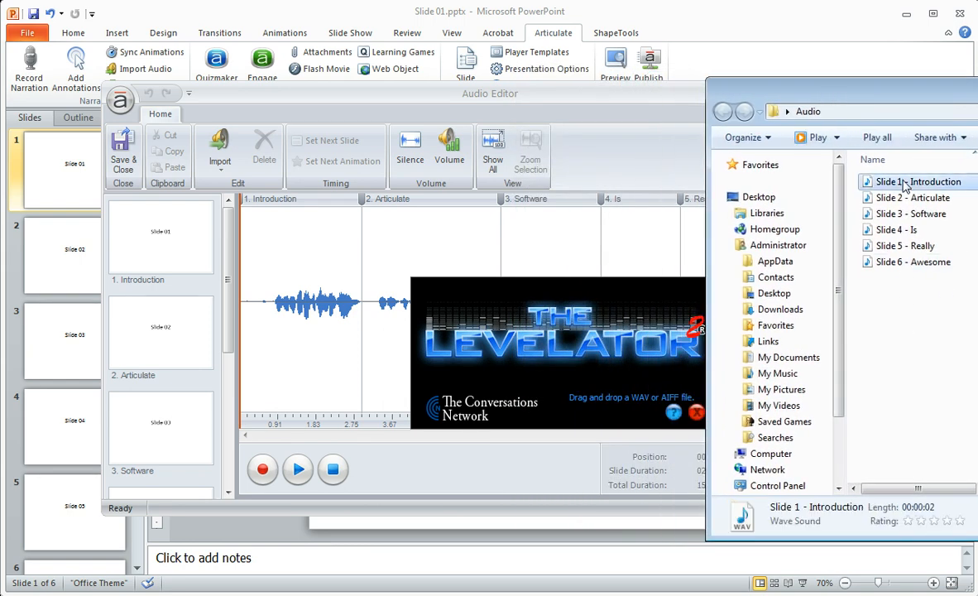
{"action": "left_click", "coordinate": [898, 263], "text": "shift"}
{"action": "left_click_drag", "start_coordinate": [919, 181], "coordinate": [506, 335]}
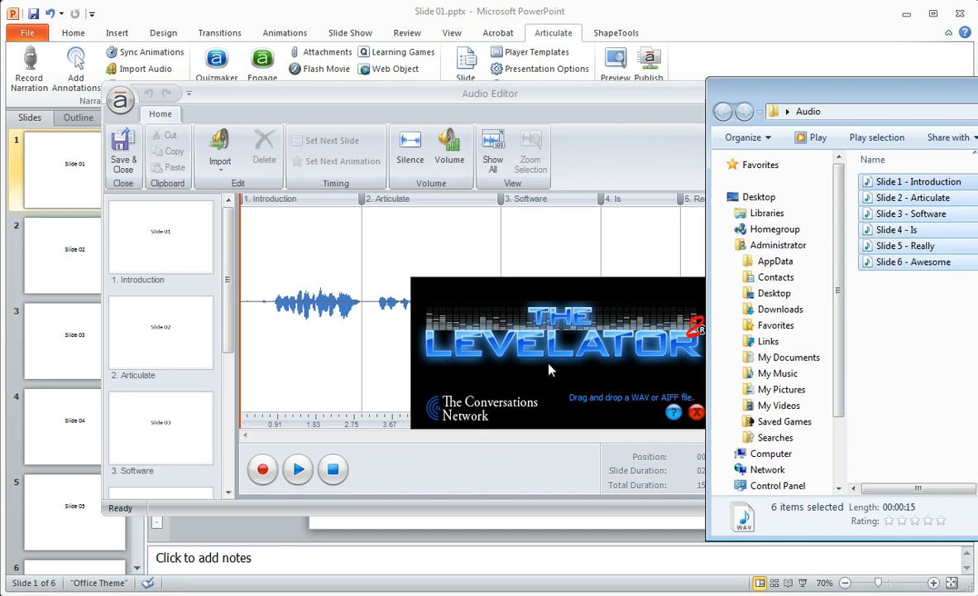
- Delete the six original WAV files, keeping the .output versions, and close the Audio folder and the Audio Editor
{"action": "left_click_drag", "start_coordinate": [855, 93], "coordinate": [511, 94]}
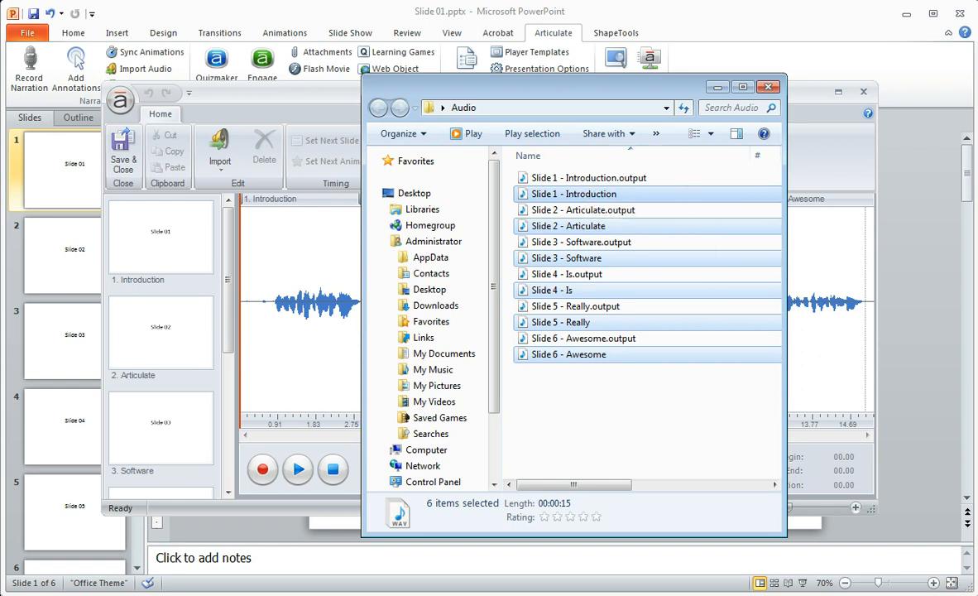
{"action": "key", "text": "Delete"}
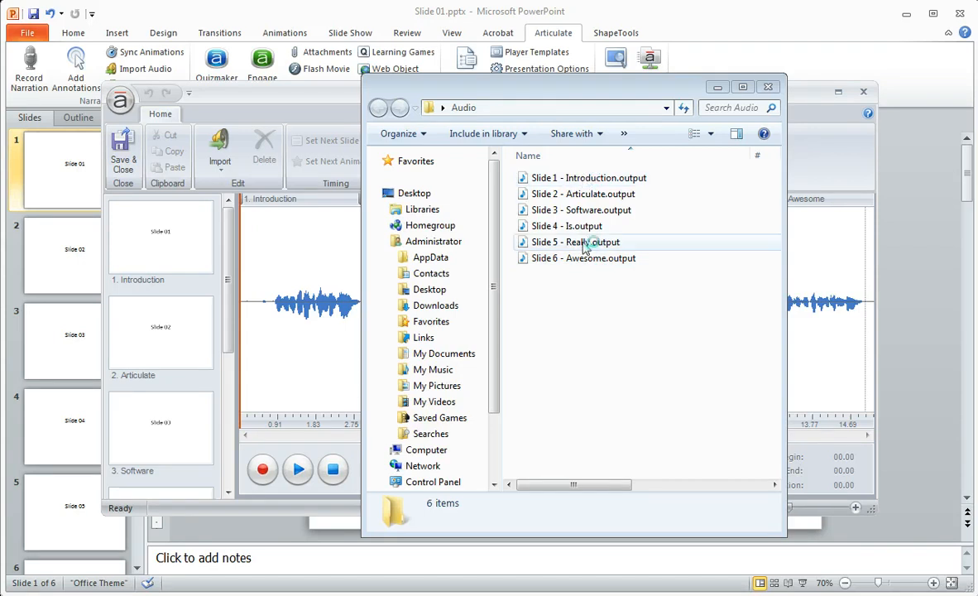
{"action": "left_click", "coordinate": [769, 89]}
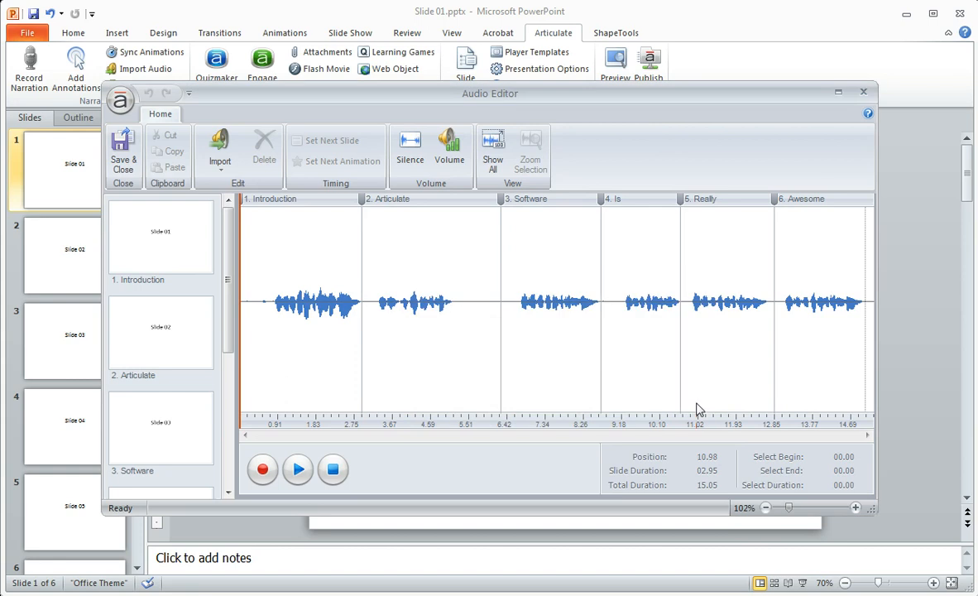
{"action": "left_click", "coordinate": [122, 149]}
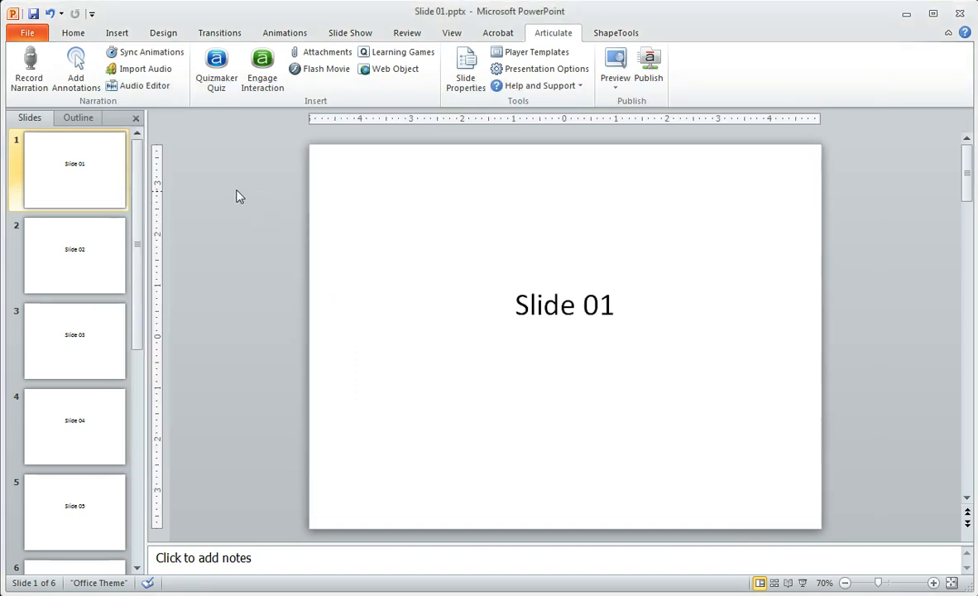
- Import the six .output WAV files from the Audio folder in slide order, replacing the existing narration on slides 1 to 6
{"action": "left_click", "coordinate": [137, 71]}
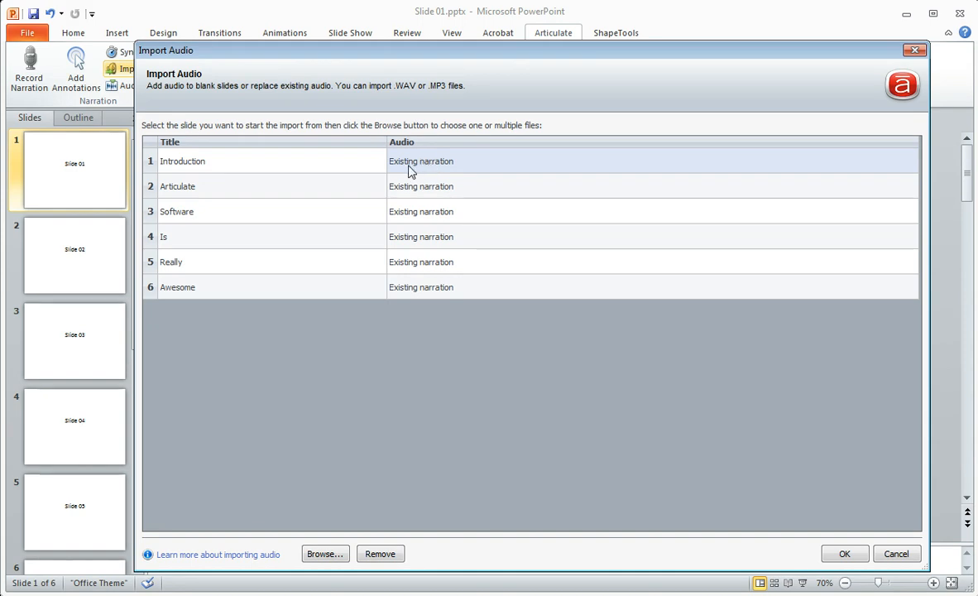
{"action": "left_click", "coordinate": [324, 553]}
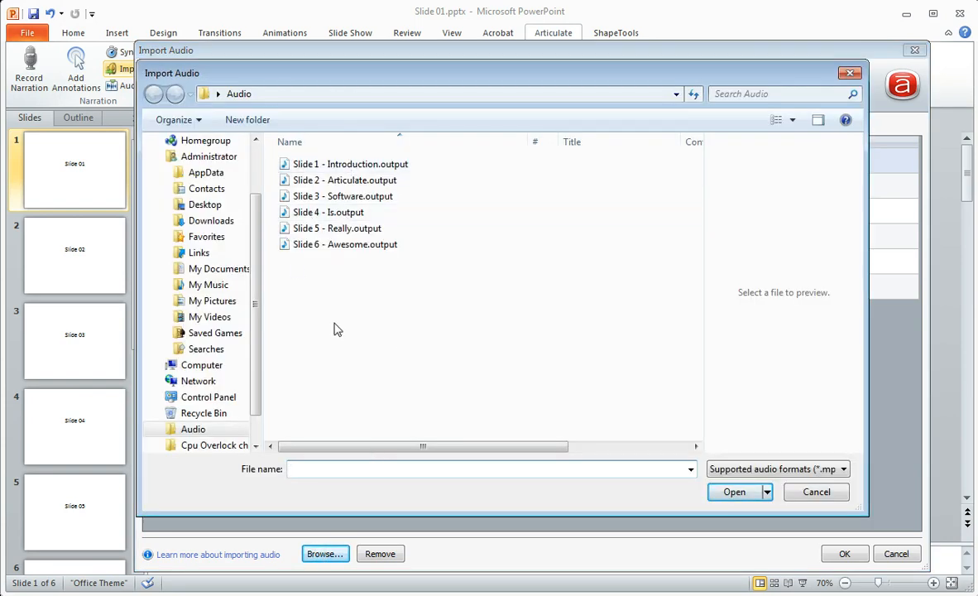
{"action": "left_click", "coordinate": [335, 164]}
{"action": "left_click", "coordinate": [350, 245], "text": "shift"}
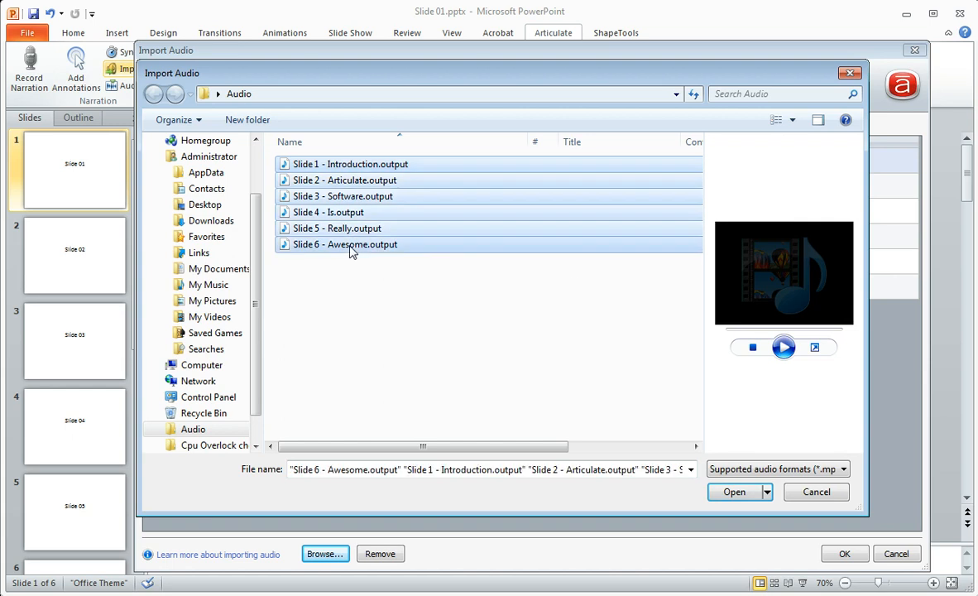
{"action": "left_click", "coordinate": [728, 492]}
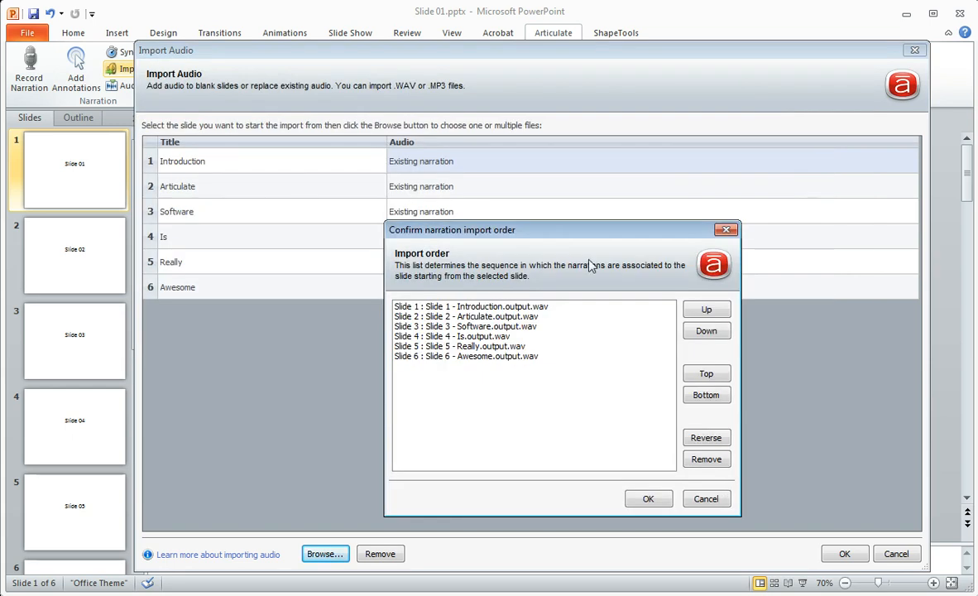
{"action": "left_click_drag", "start_coordinate": [584, 235], "coordinate": [532, 192]}
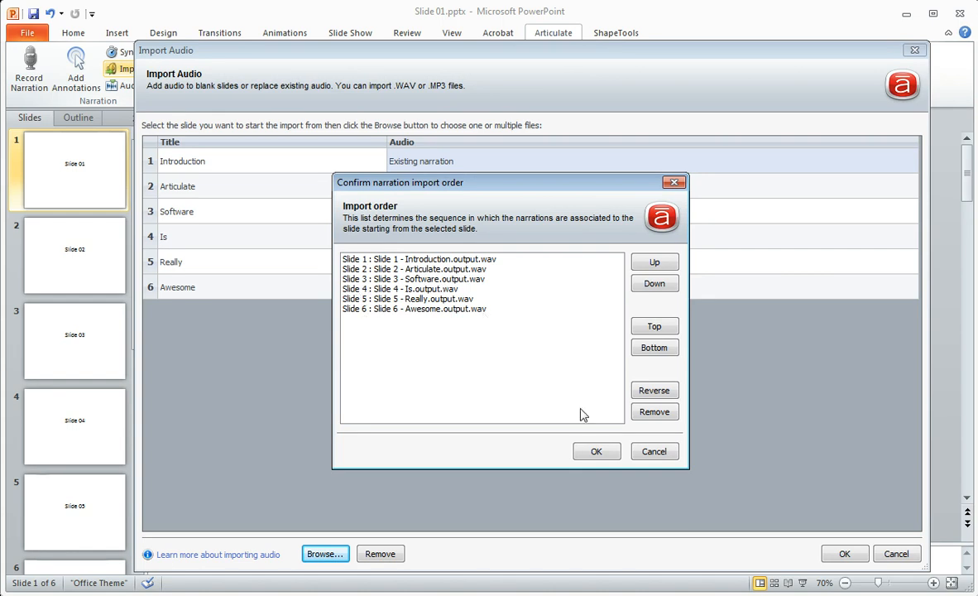
{"action": "left_click", "coordinate": [592, 451]}
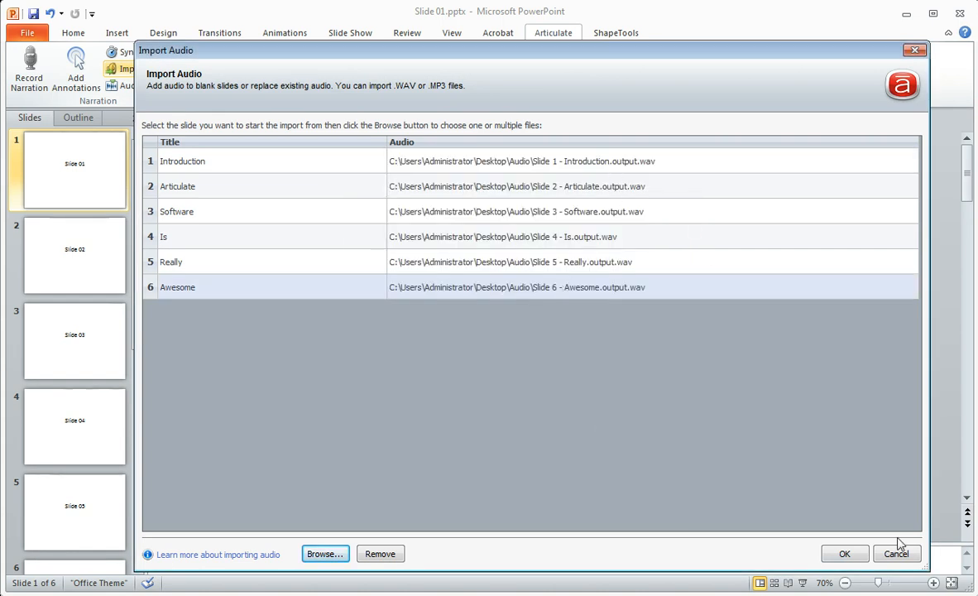
{"action": "left_click", "coordinate": [850, 556]}
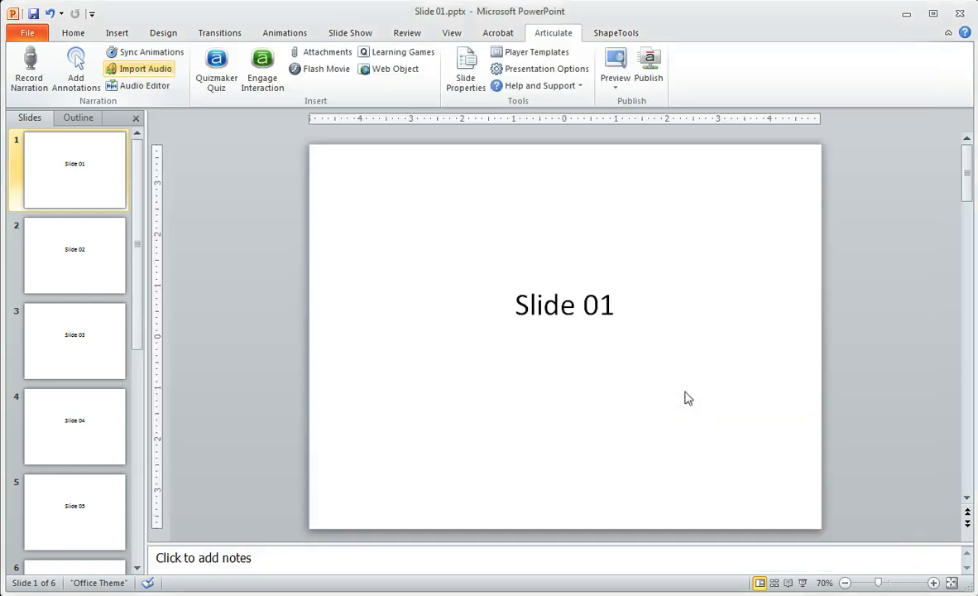
- Check the levelled narration waveforms in the Audio Editor and the list of imported files in Import Audio
{"action": "left_click", "coordinate": [144, 86]}
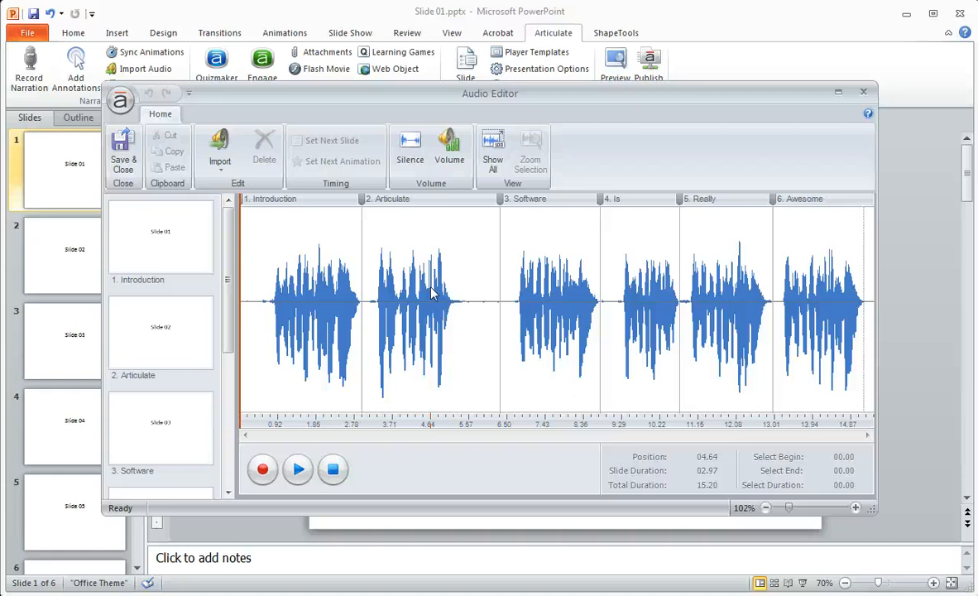
{"action": "left_click", "coordinate": [122, 104]}
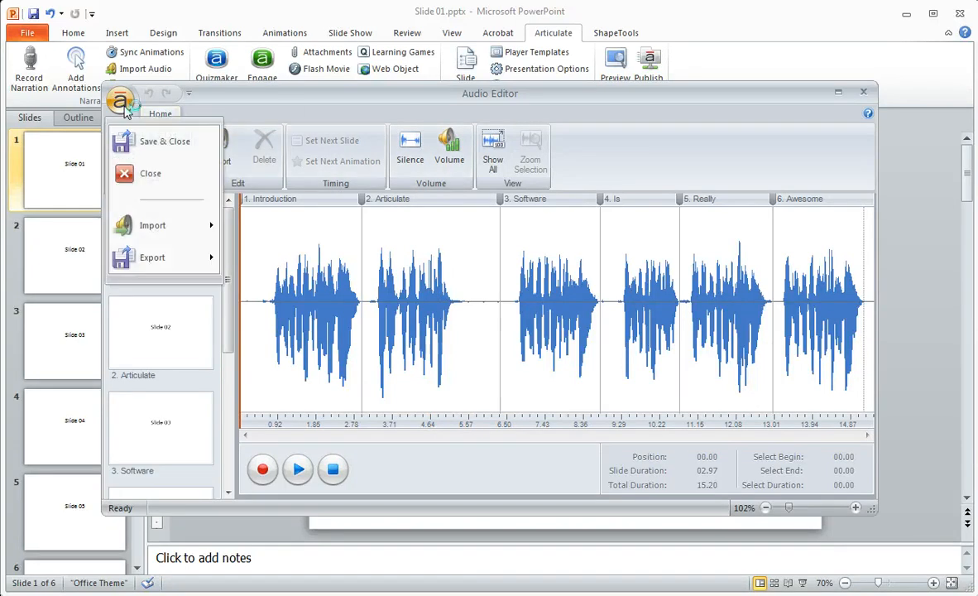
{"action": "mouse_move", "coordinate": [164, 257]}
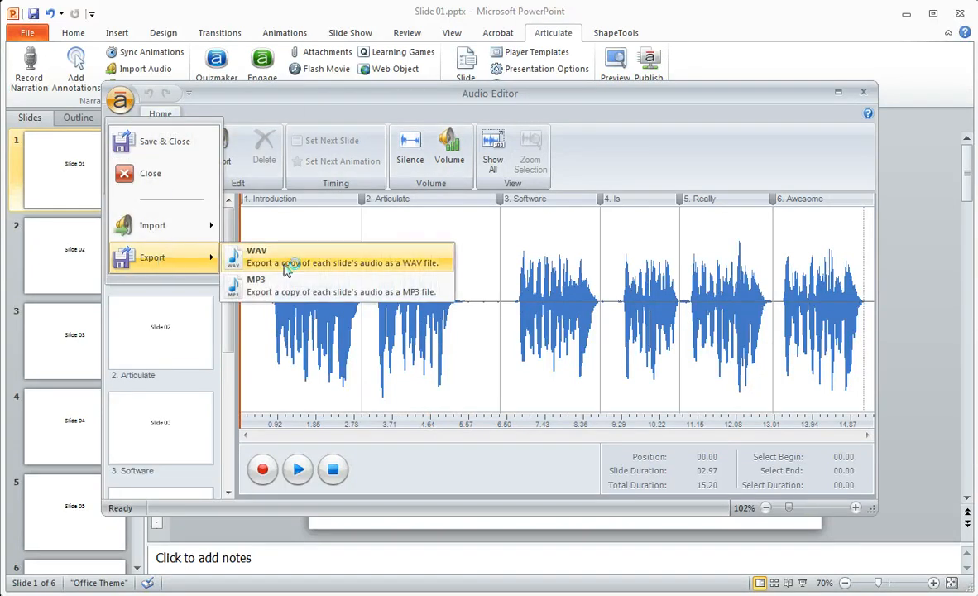
{"action": "left_click", "coordinate": [292, 96]}
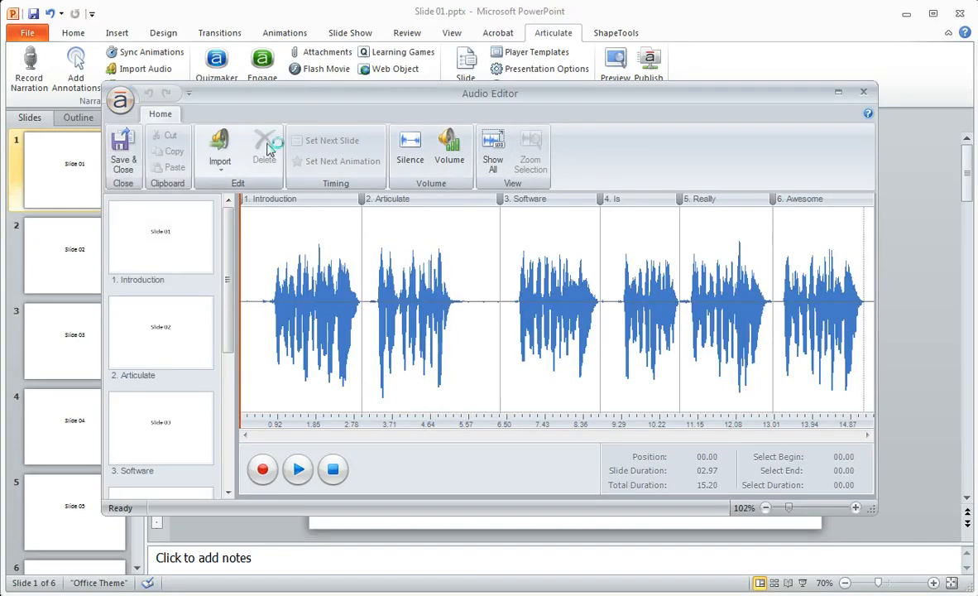
{"action": "left_click", "coordinate": [123, 154]}
{"action": "left_click", "coordinate": [145, 69]}
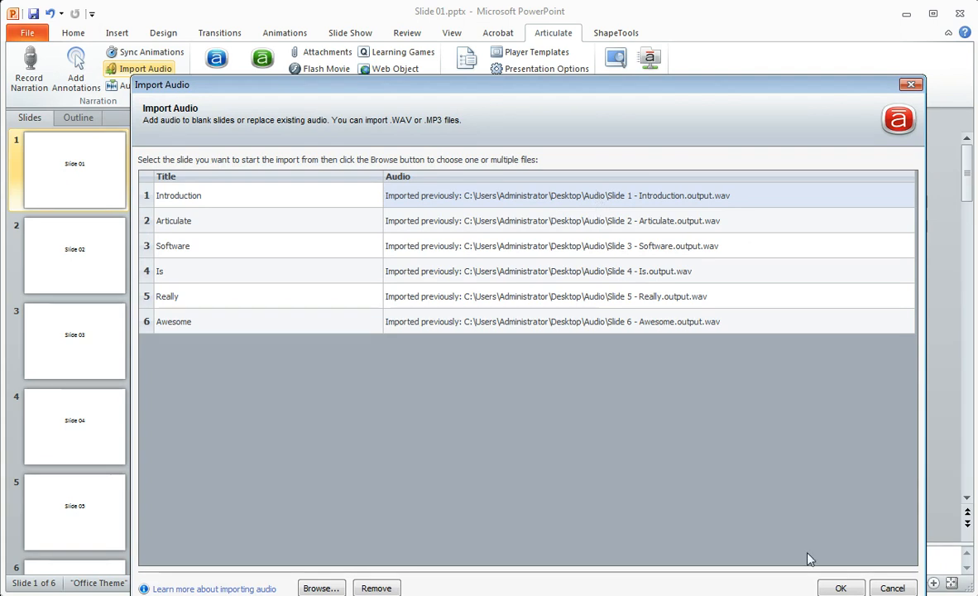
{"action": "left_click", "coordinate": [840, 587]}
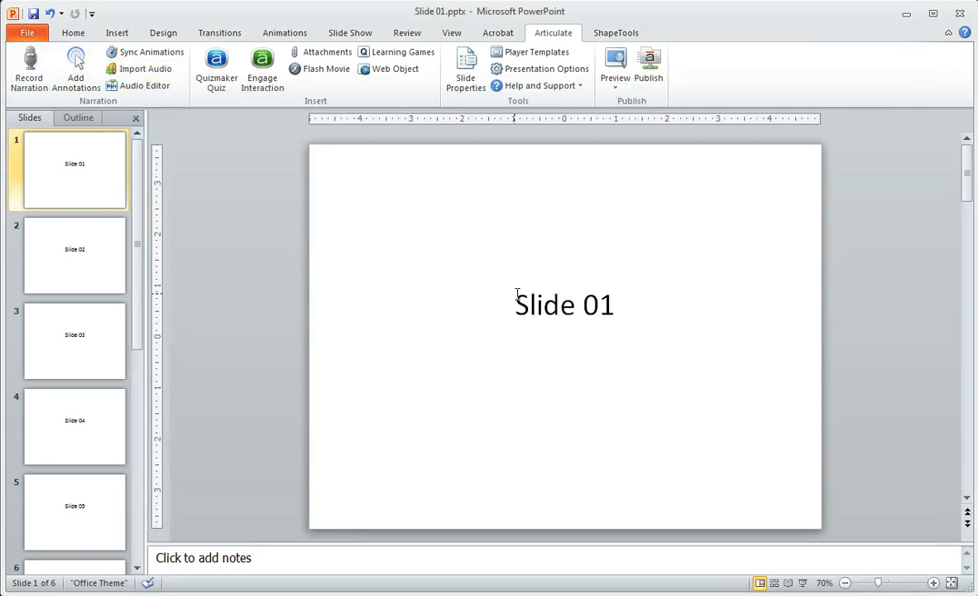